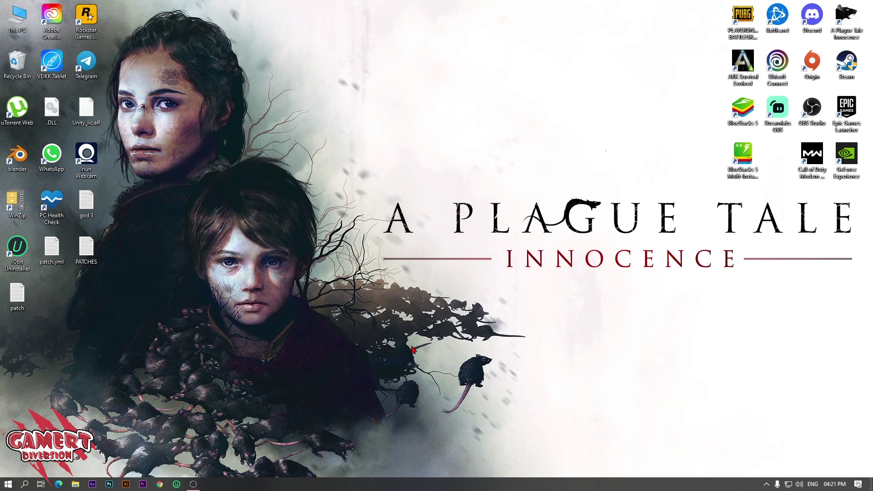
Google 'ubisoft' in Chrome and open the official Ubisoft website result
click(159, 485)
click(296, 38)
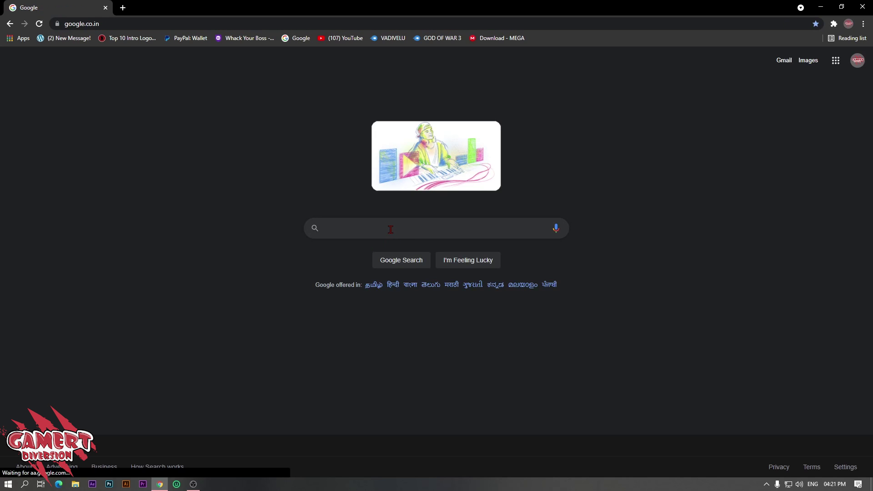
click(391, 230)
text(ubisoft)
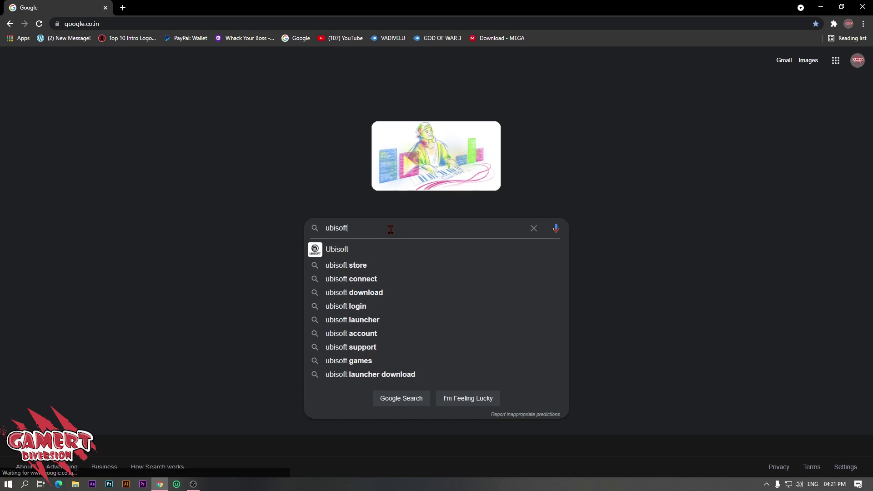
key(Down)
key(Return)
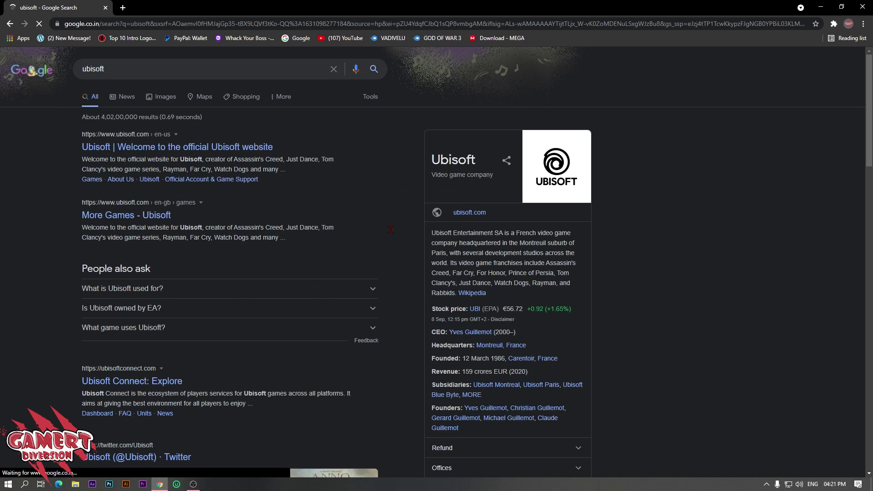
click(160, 152)
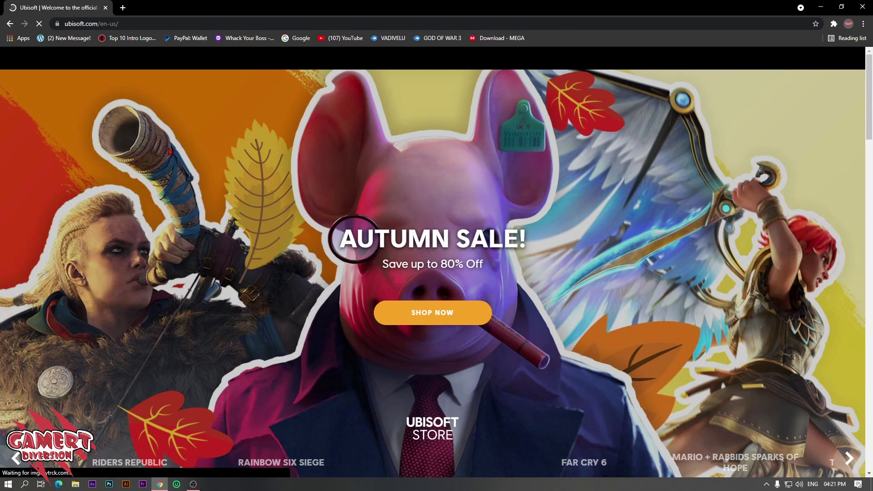
Search the Ubisoft site for 'far cry 3' and open the Far Cry 3 game page
scroll(159, 147, down, 8)
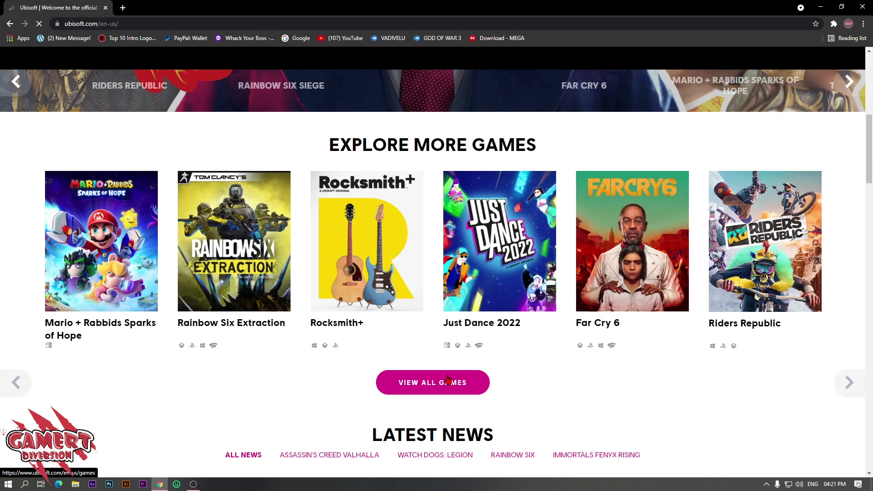
click(790, 60)
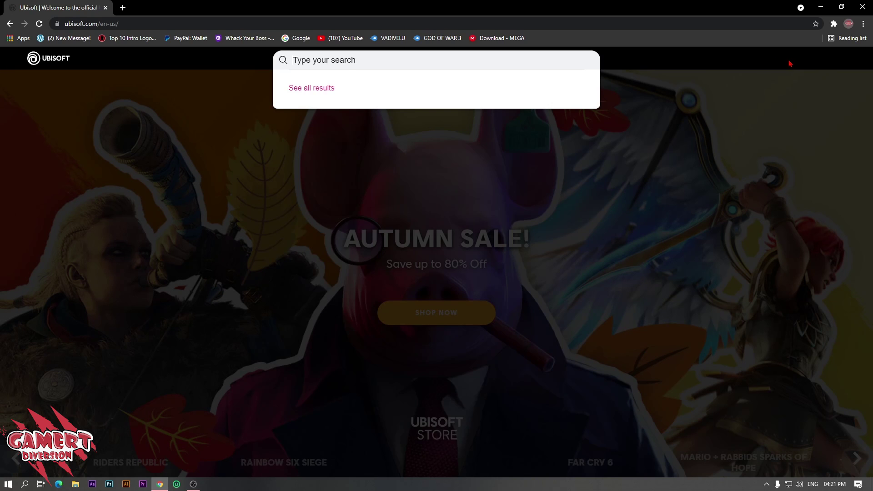
text(far cry)
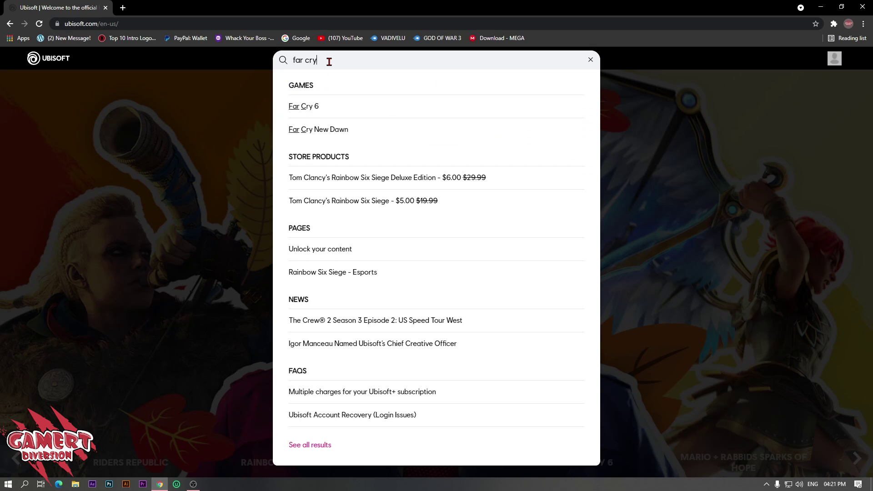
text( 3)
key(Return)
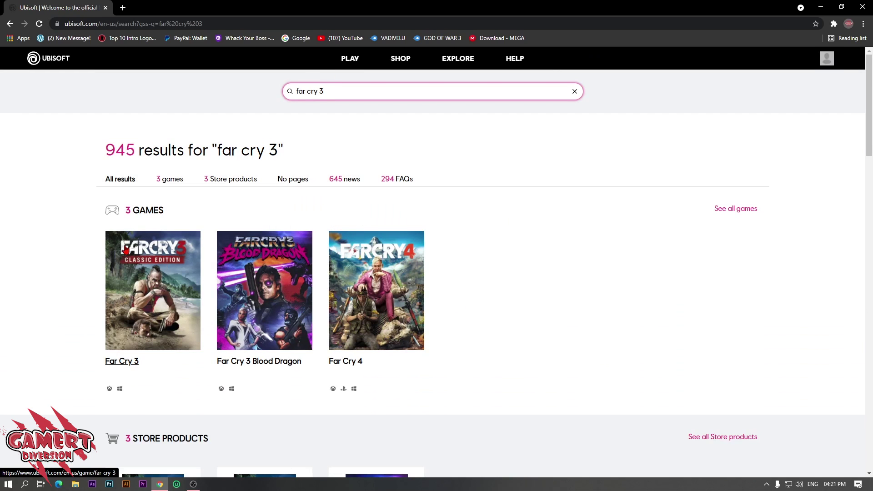
click(160, 289)
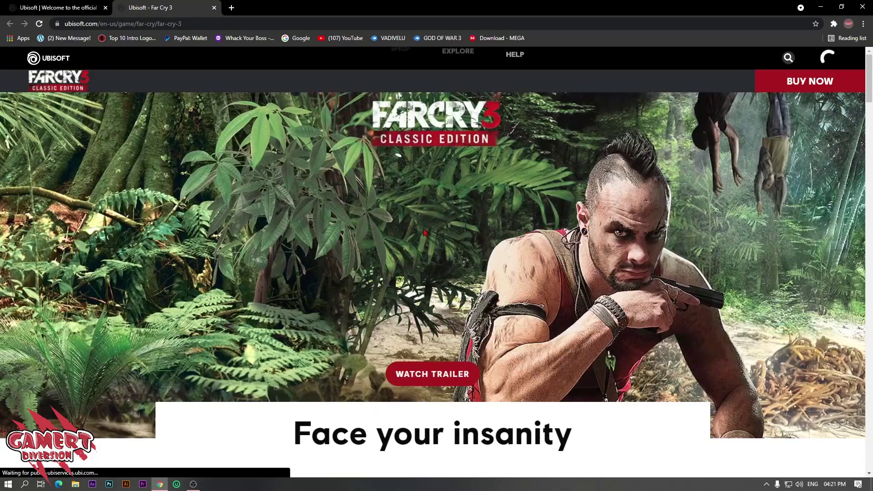
Scroll down to the Buy Now section and open the Far Cry 3 store page
scroll(444, 227, down, 10)
scroll(444, 227, down, 5)
scroll(445, 228, down, 5)
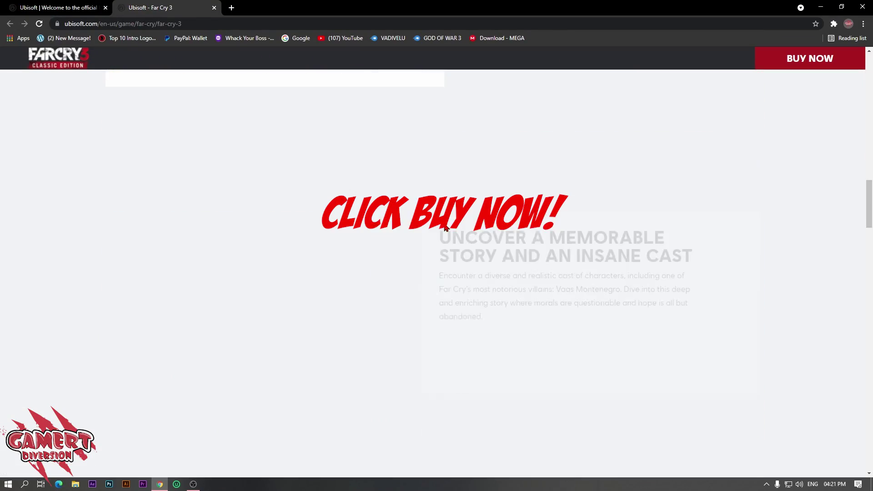
scroll(444, 228, down, 5)
scroll(445, 227, down, 5)
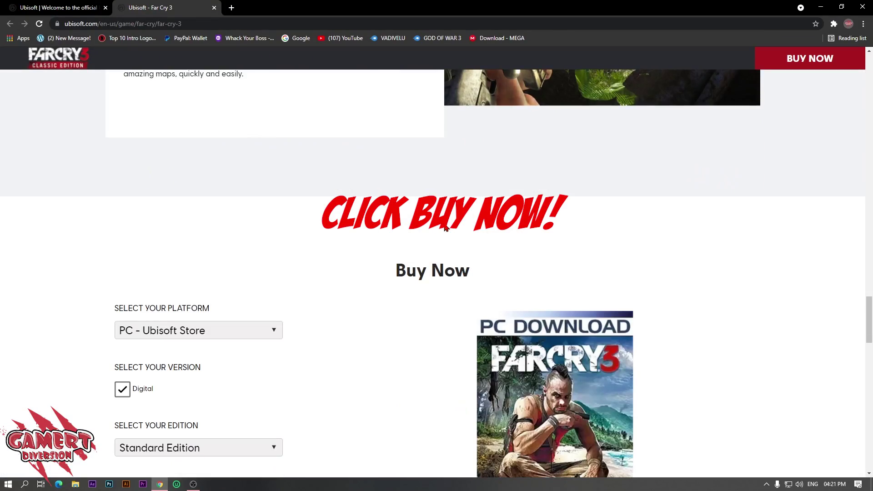
scroll(446, 228, down, 8)
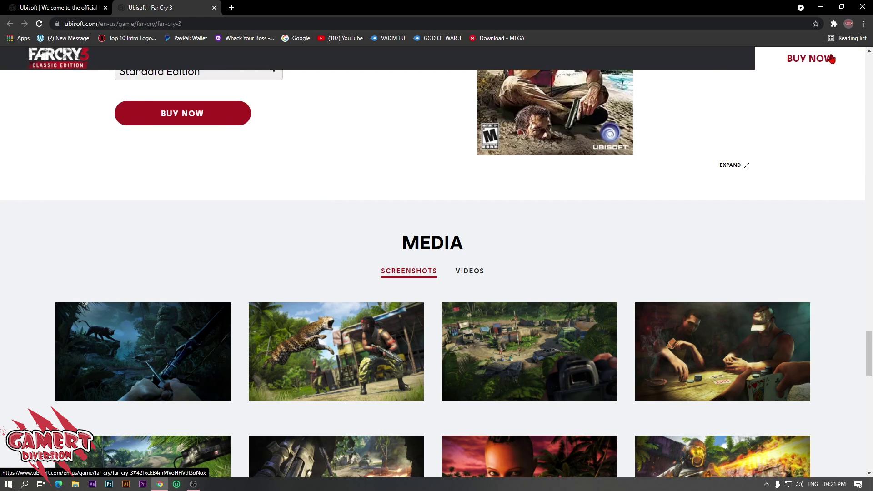
click(229, 115)
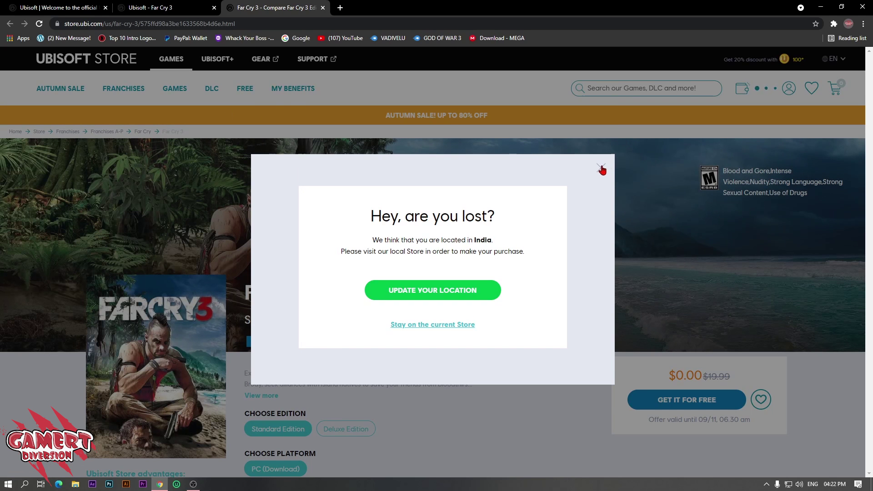
Dismiss the 'Hey, are you lost?' popup and choose GET IT FOR FREE for Far Cry 3
click(601, 168)
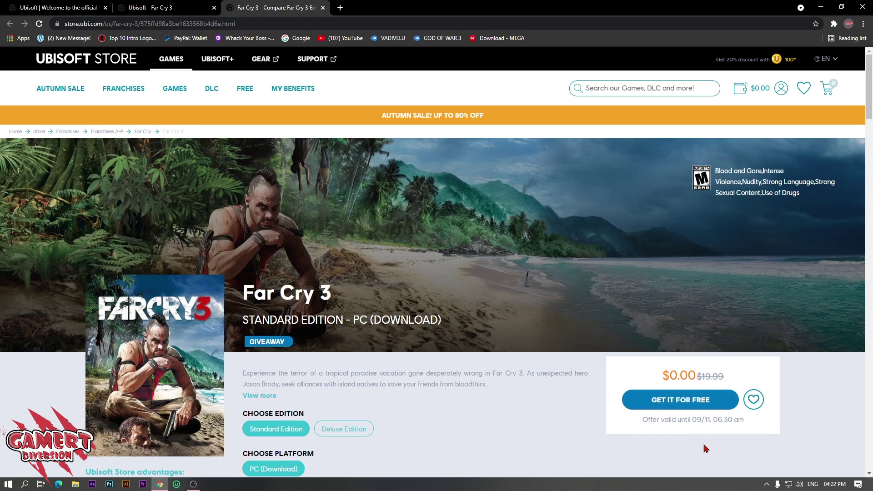
click(663, 408)
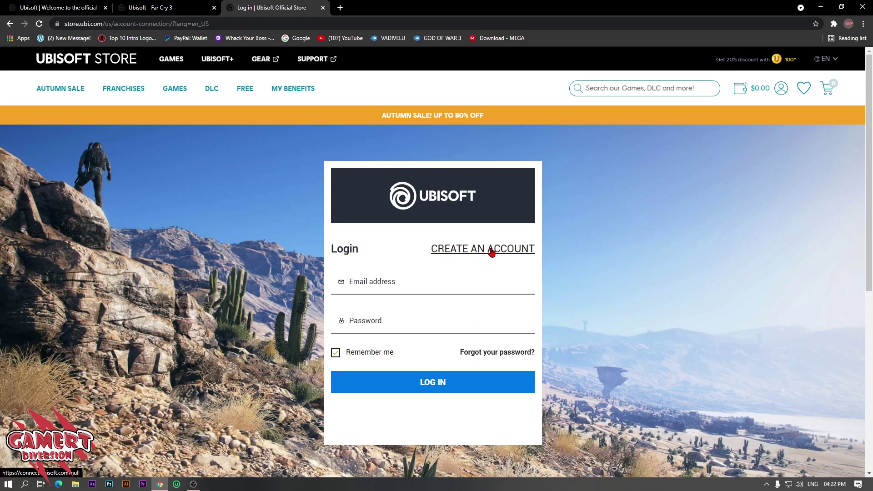
Look through the Create a Ubisoft Account form, then switch to the email-and-password login form
click(491, 251)
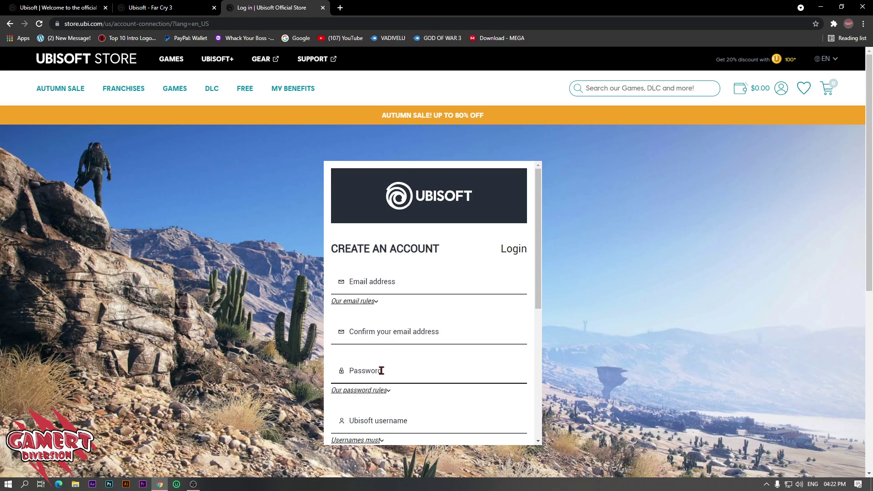
scroll(433, 377, down, 5)
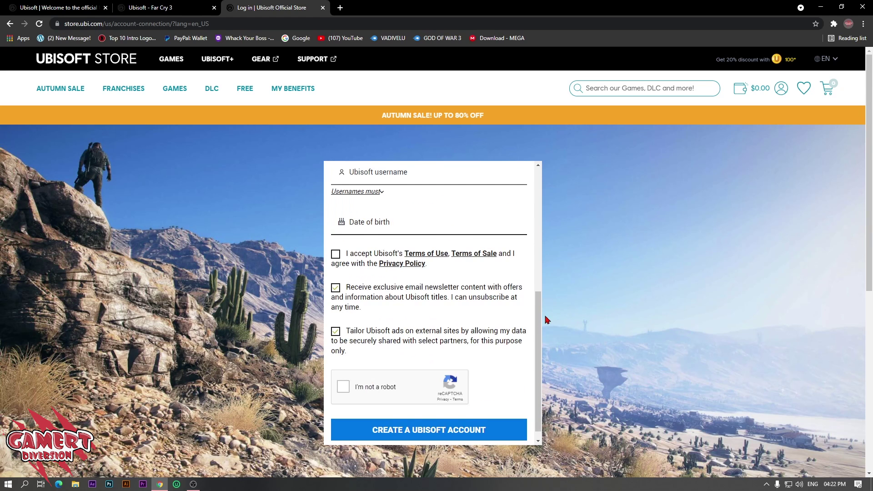
scroll(543, 309, up, 2)
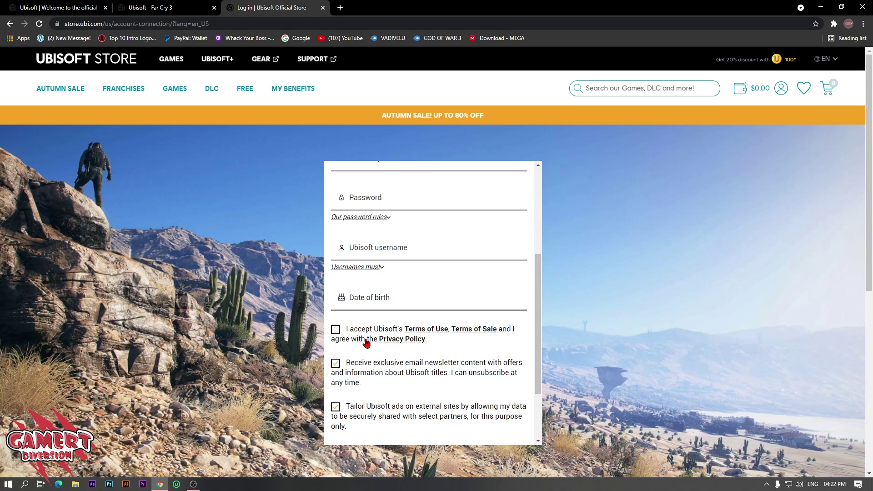
drag(537, 328, 537, 336)
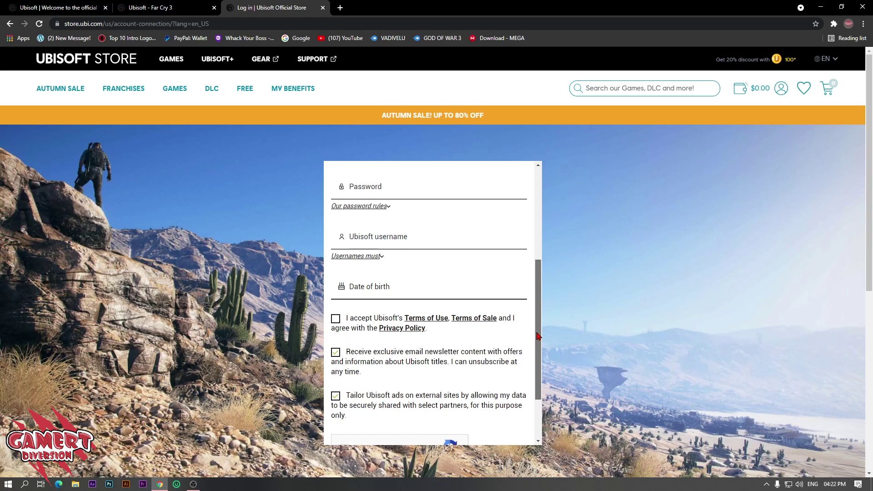
scroll(537, 335, down, 2)
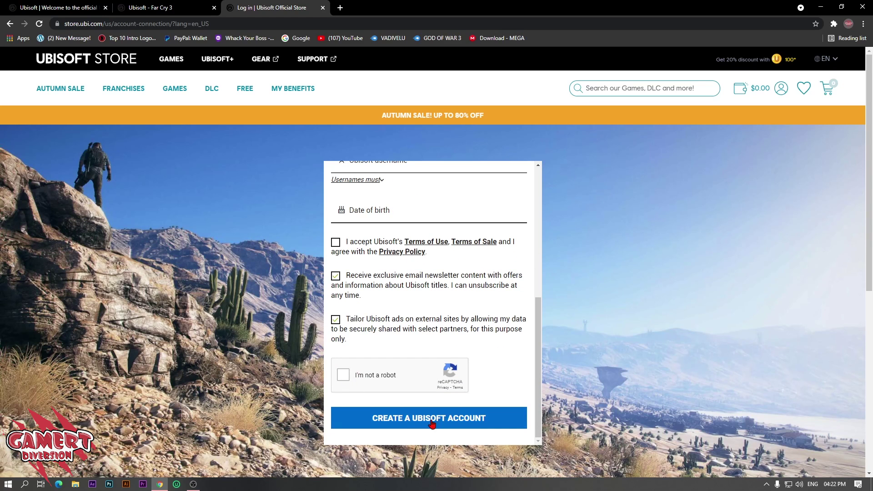
click(419, 427)
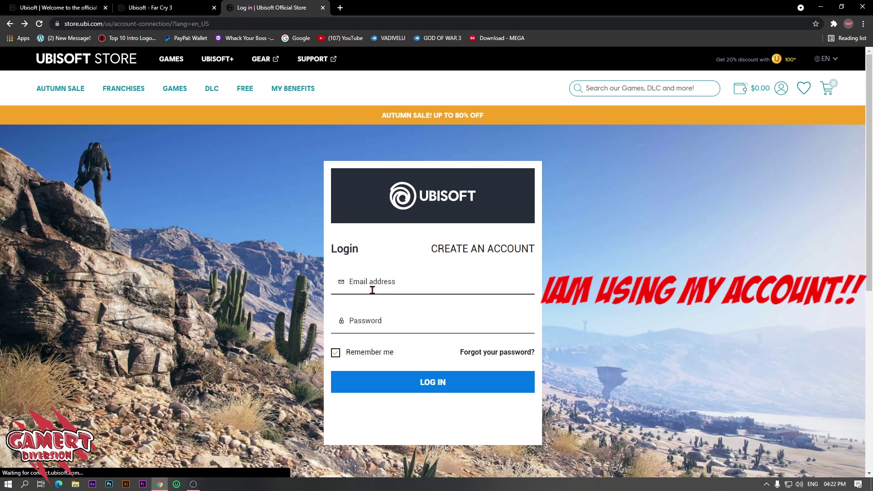
Fill in the saved account email and the password, then submit the login
click(363, 289)
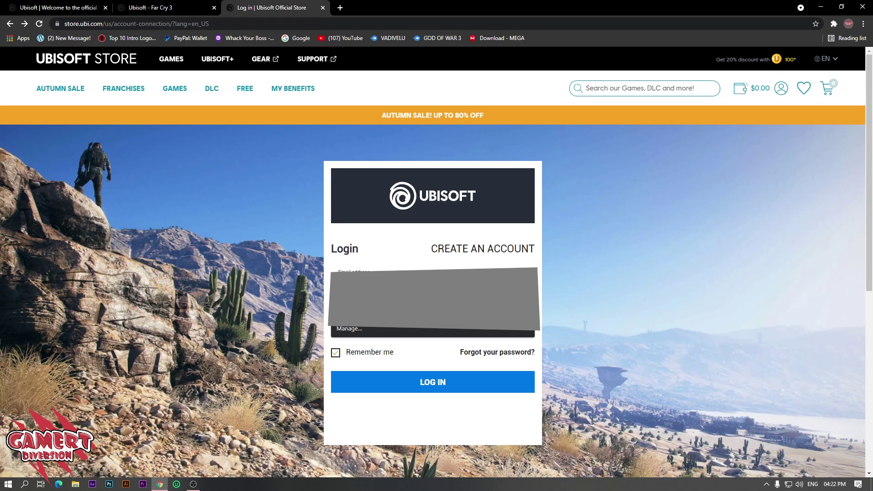
key(Escape)
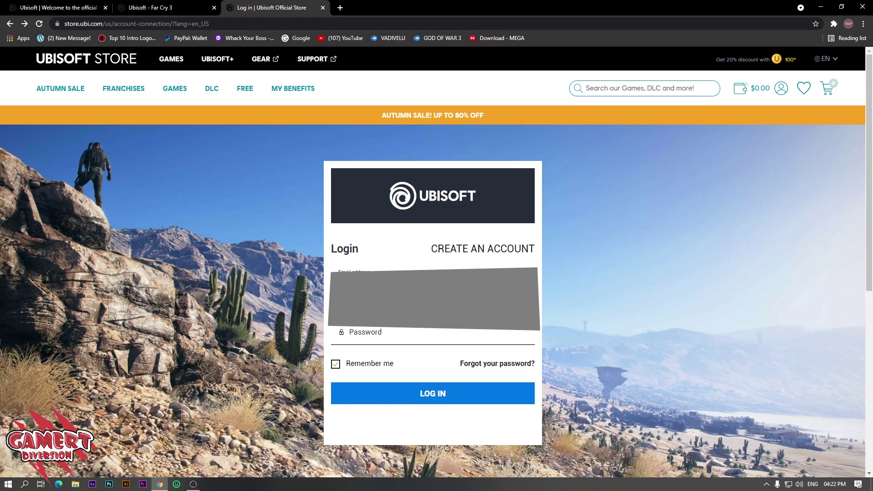
key(Tab)
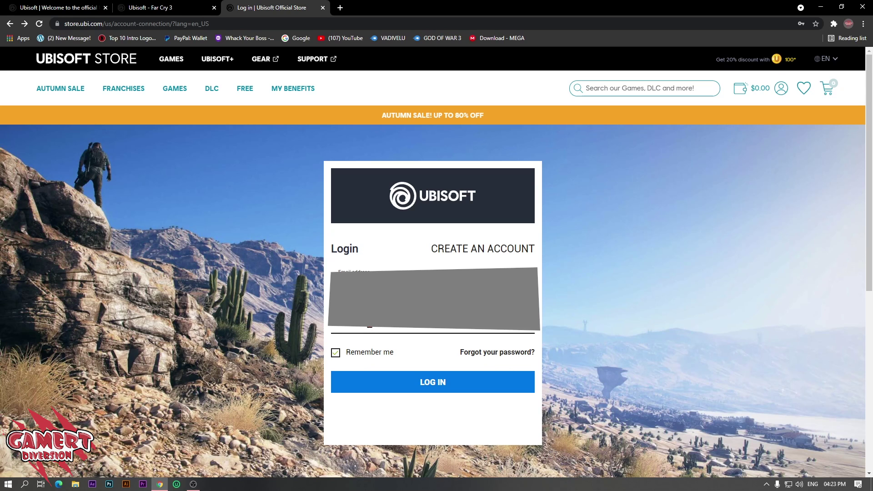
click(400, 385)
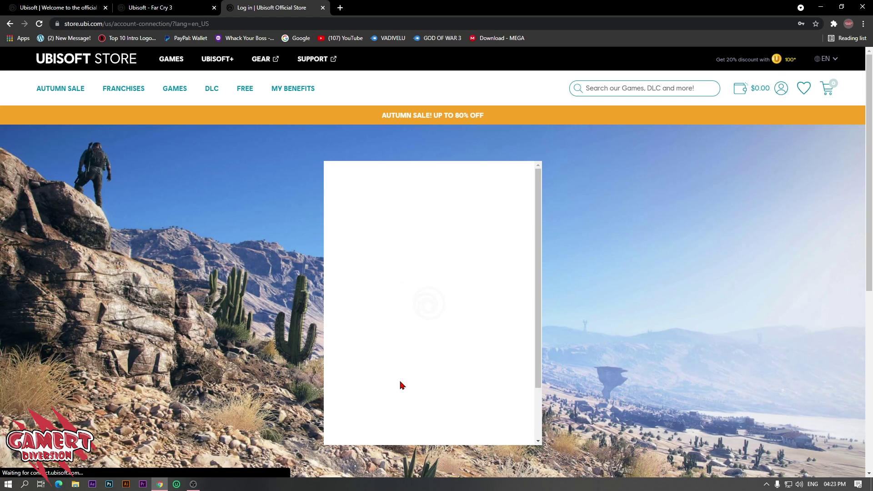
Enter the emailed 6-digit verification code, leave Remember this device unticked, and log in
click(336, 396)
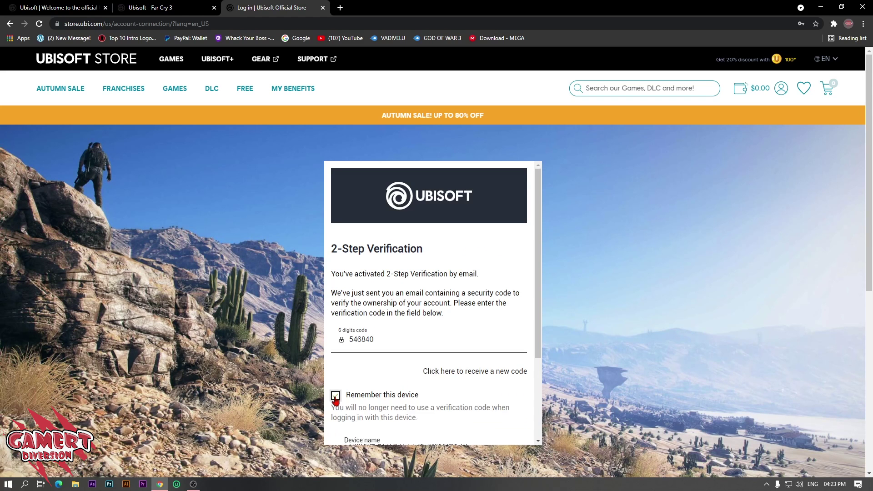
scroll(400, 414, down, 3)
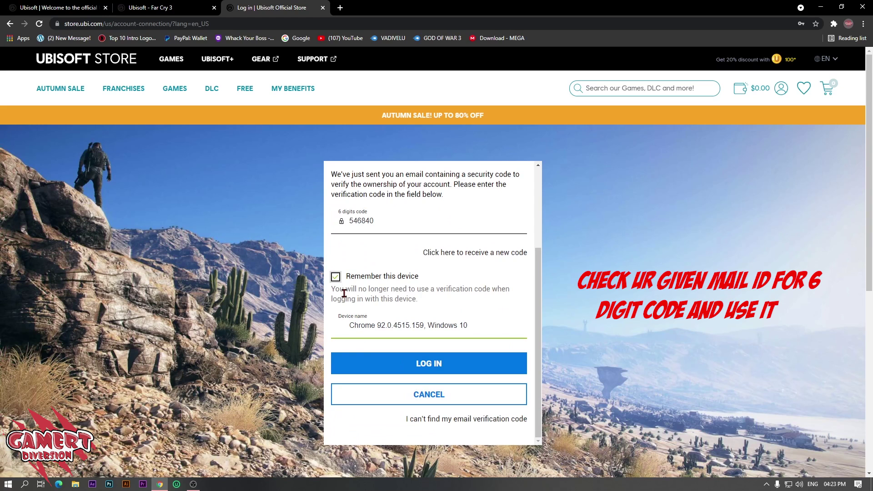
click(335, 277)
click(451, 369)
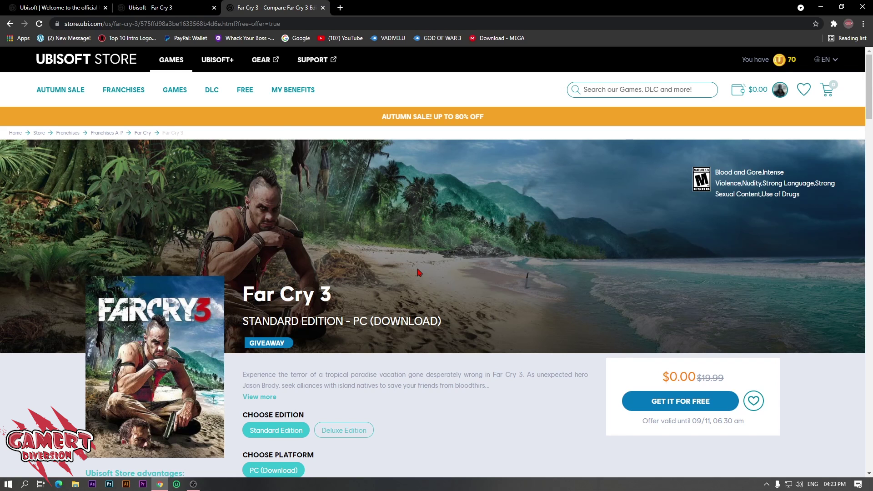
Claim free Far Cry 3, launch Ubisoft Connect for PC, and allow Chrome to open it
scroll(419, 273, down, 4)
click(685, 233)
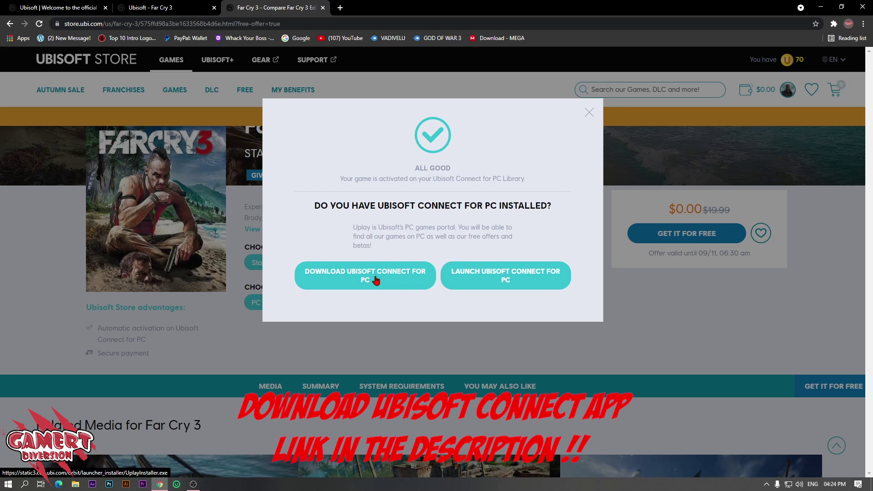
click(511, 280)
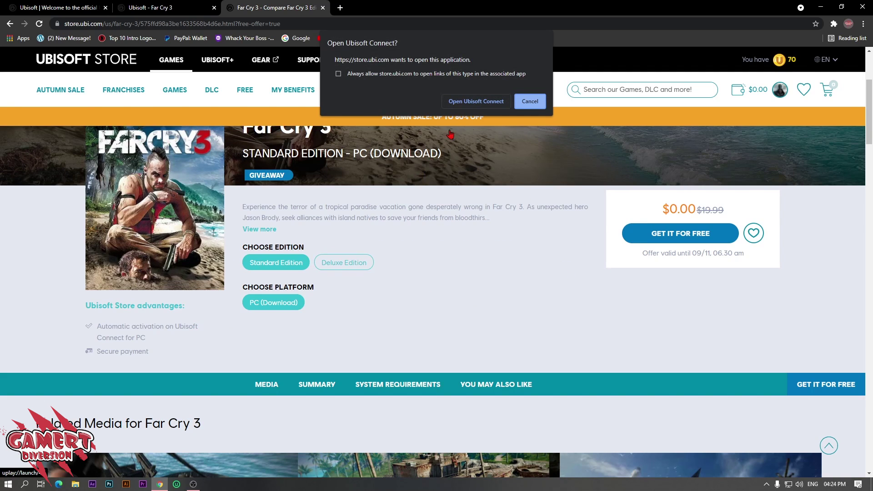
click(475, 101)
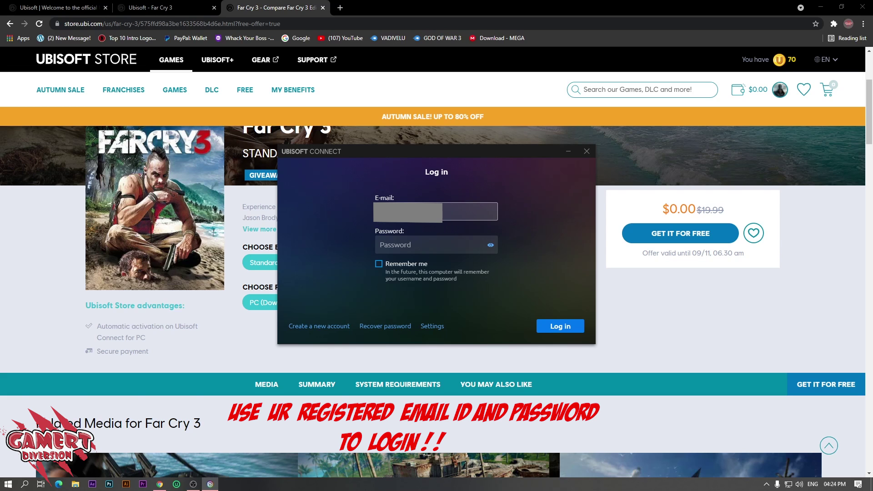
Complete the account email, enter the password, tick Remember me, and log in to Ubisoft Connect
text(com)
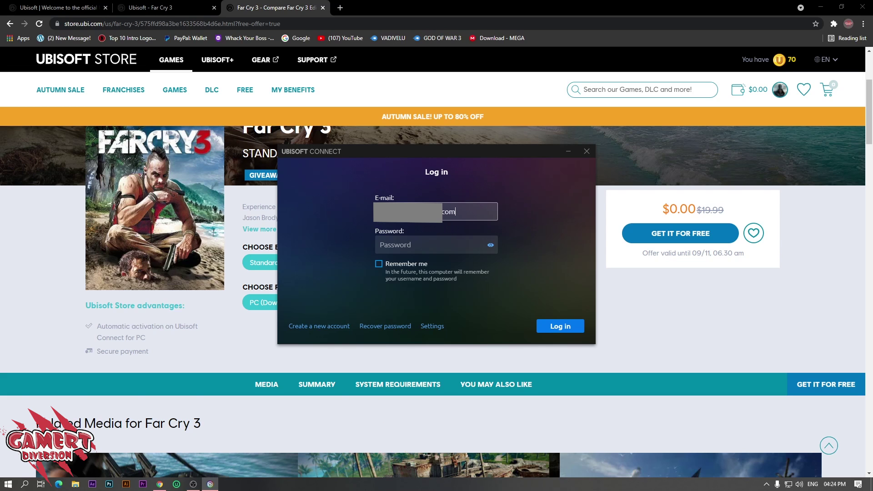
click(414, 252)
text(••)
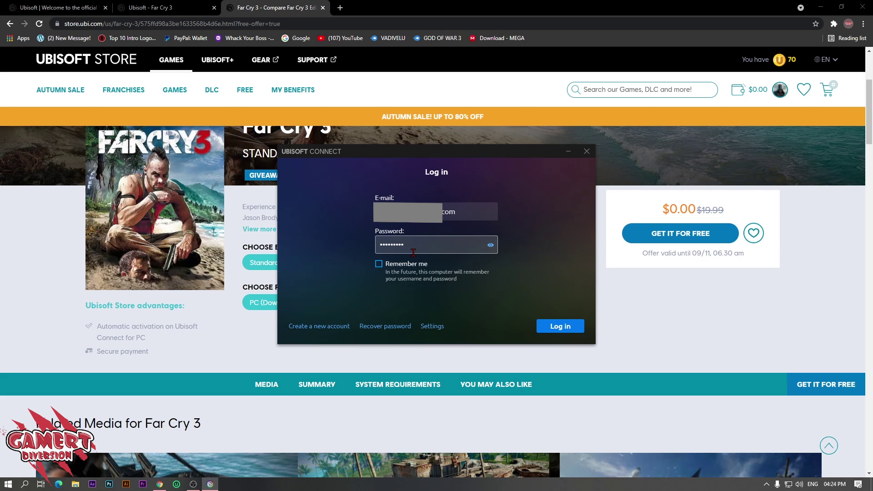
click(378, 265)
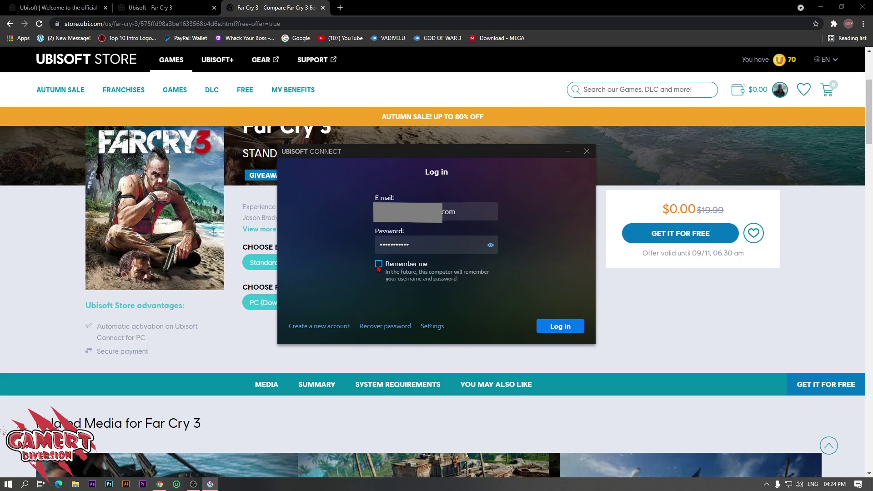
click(560, 327)
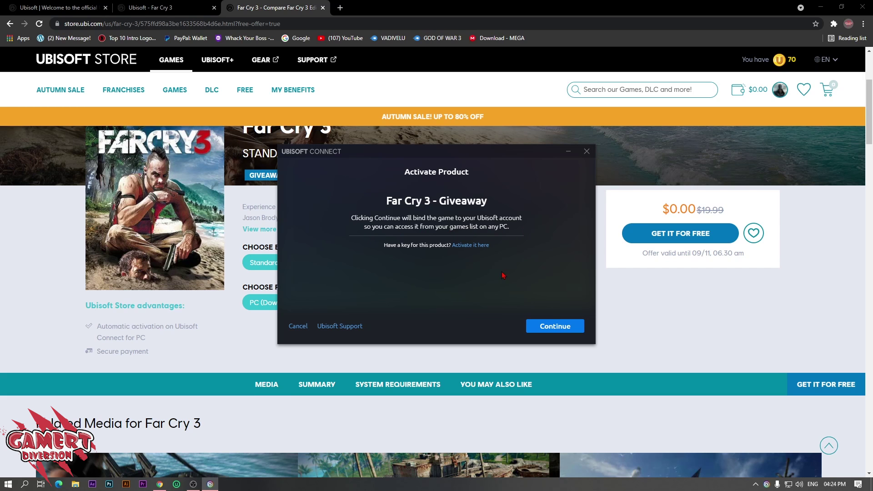
Confirm Continue in the Activate Product dialog to bind Far Cry 3 - Giveaway to the account
click(548, 330)
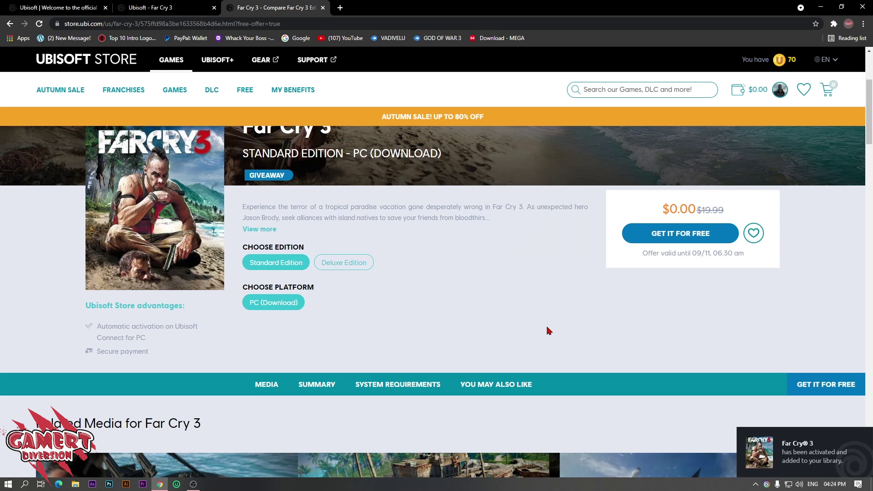